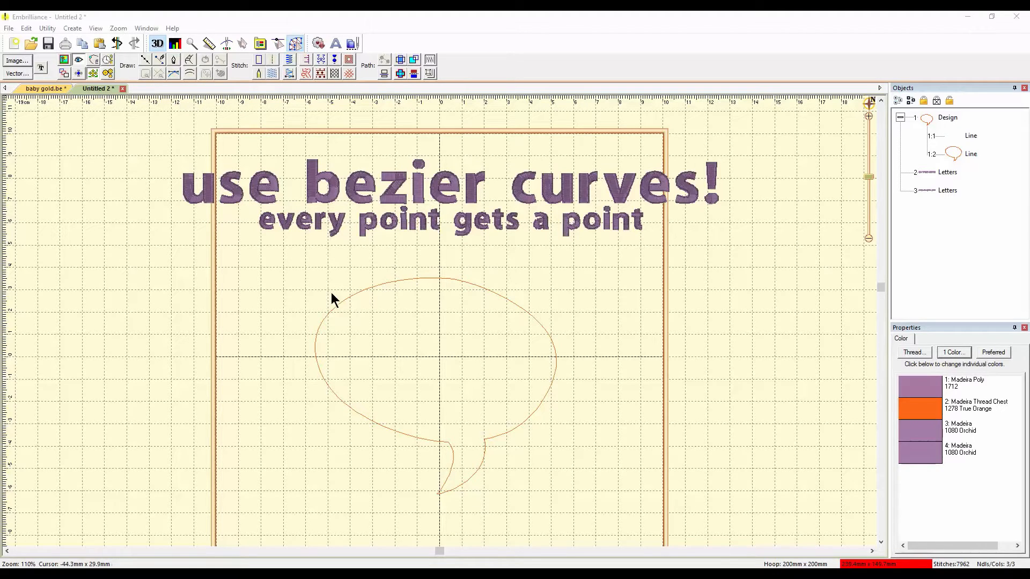
Start a Bezier path at the speech bubble's tail tip and trace the right side up to the bubble's top point.
click(159, 59)
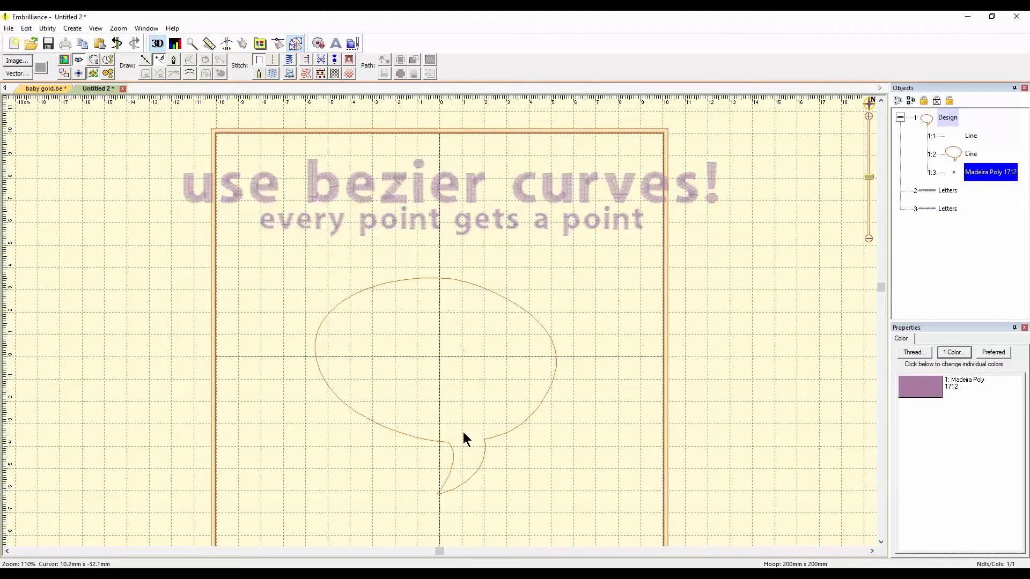
click(436, 492)
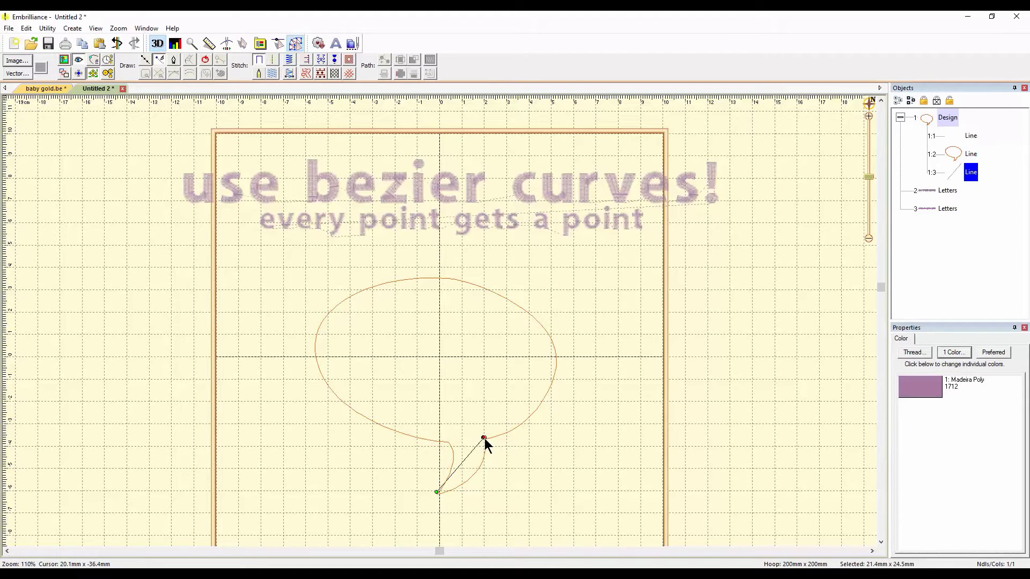
drag(484, 438, 497, 416)
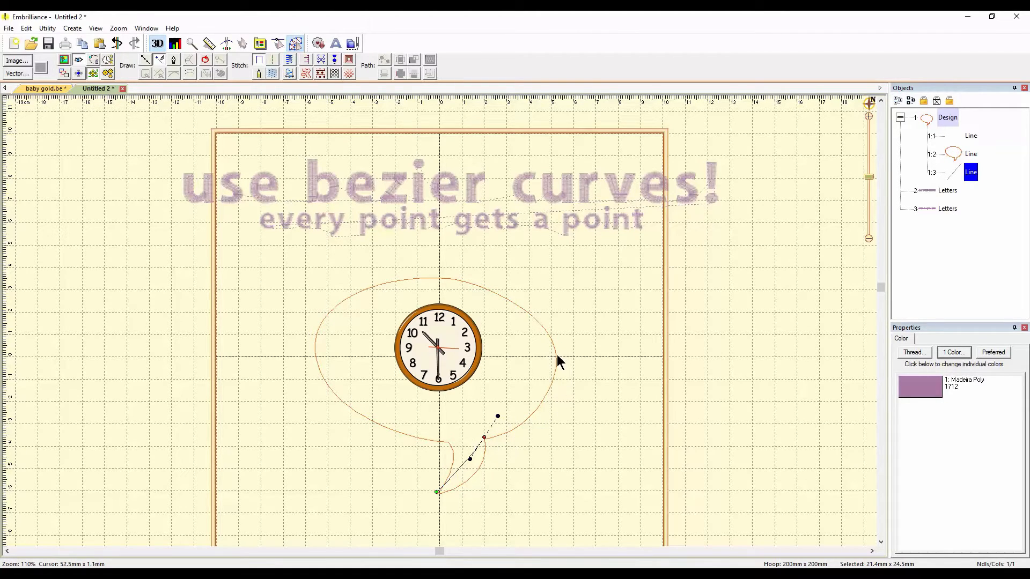
drag(556, 356, 555, 312)
drag(438, 276, 401, 272)
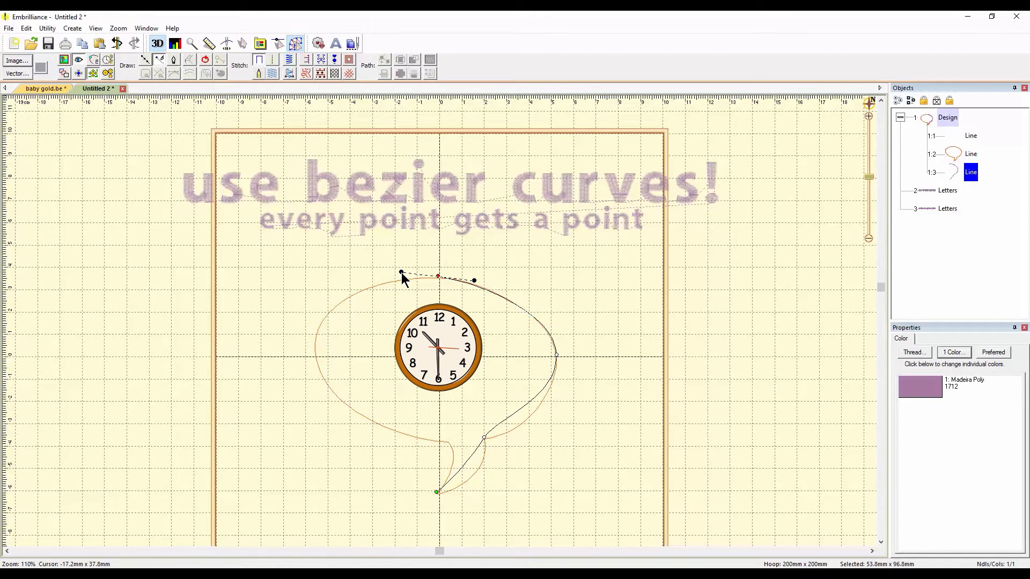
Continue the Bezier path down the left side to the tail tip and close the outline at about 109 by 97 mm.
click(314, 356)
drag(314, 358, 319, 389)
click(447, 442)
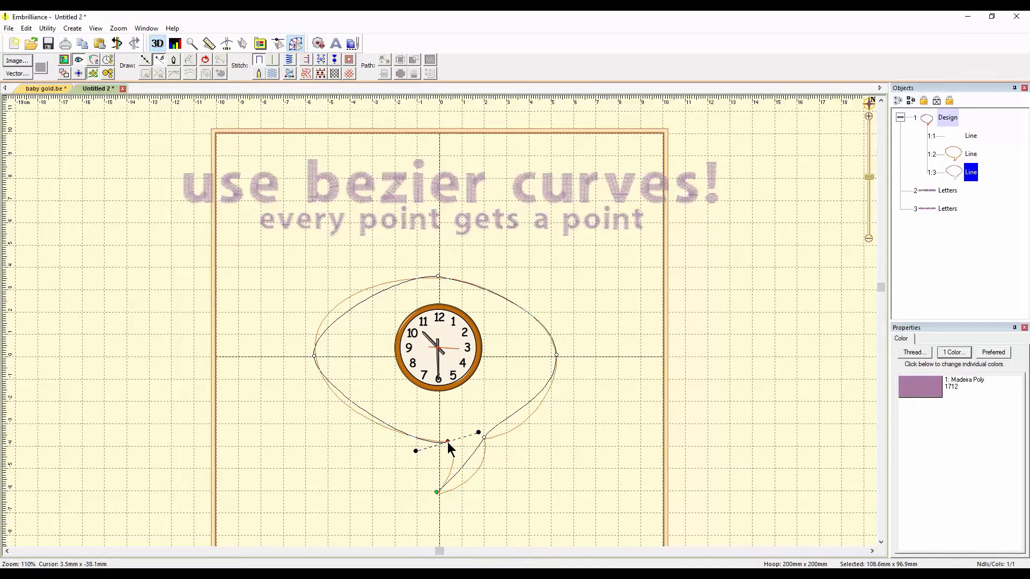
click(432, 489)
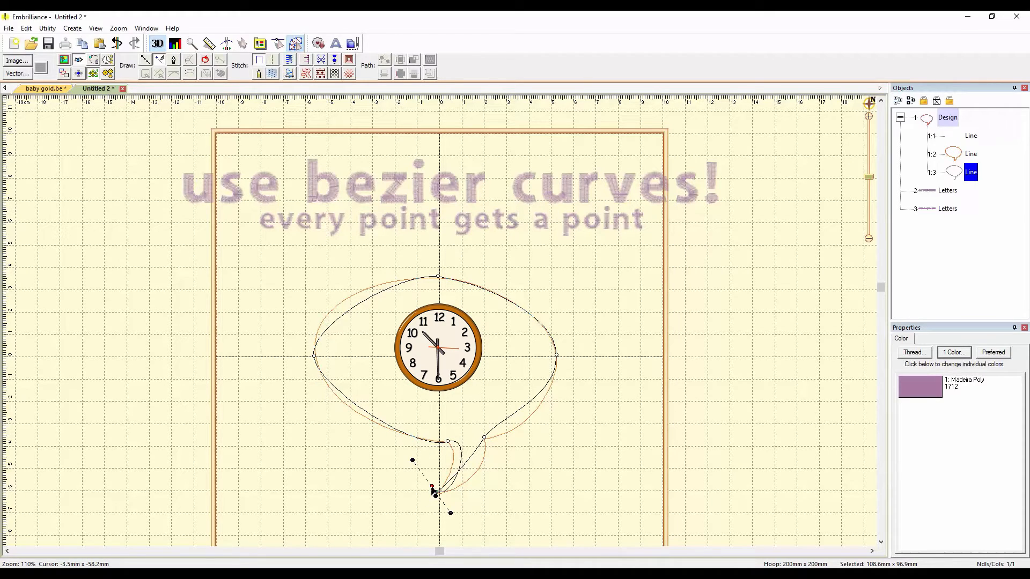
click(449, 514)
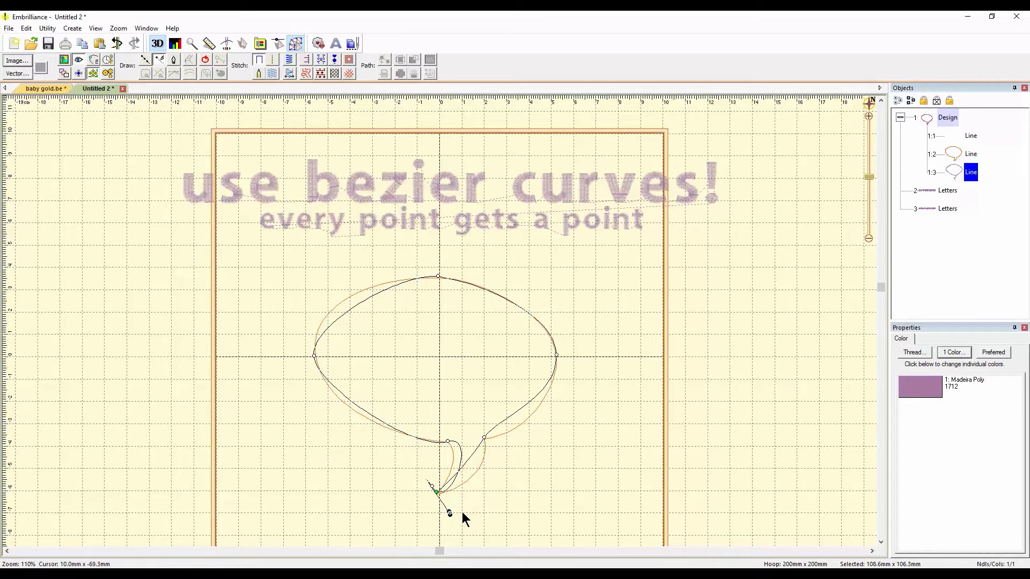
key(Return)
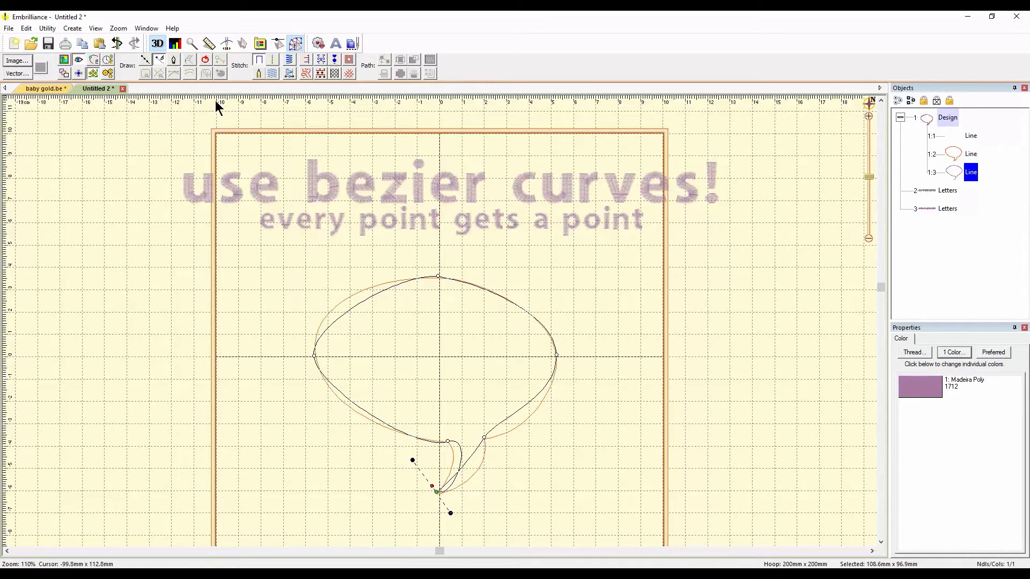
click(205, 59)
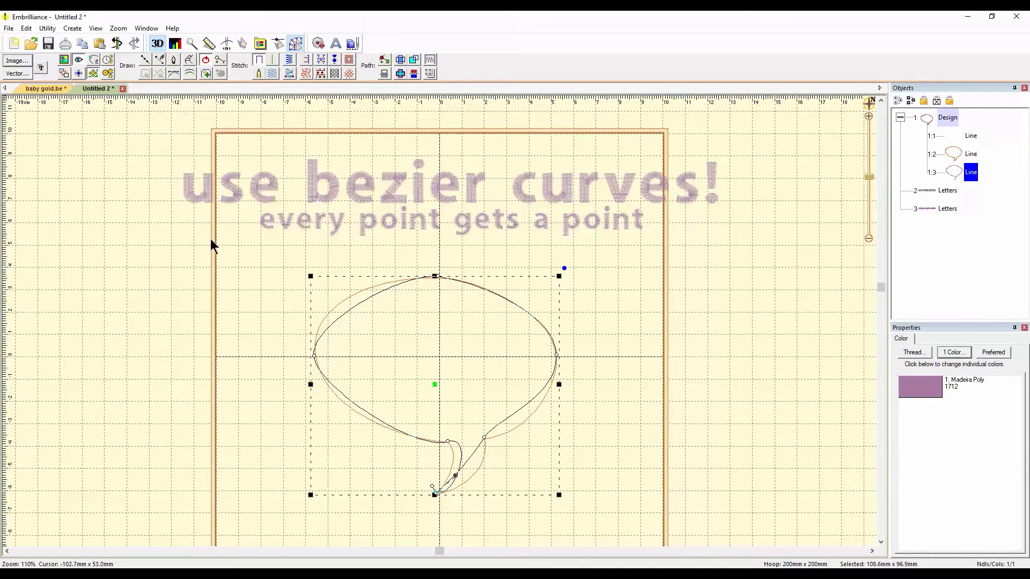
Reshape the new outline's upper-left and lower-left curves with their Bezier handles to match the orange bubble.
click(347, 315)
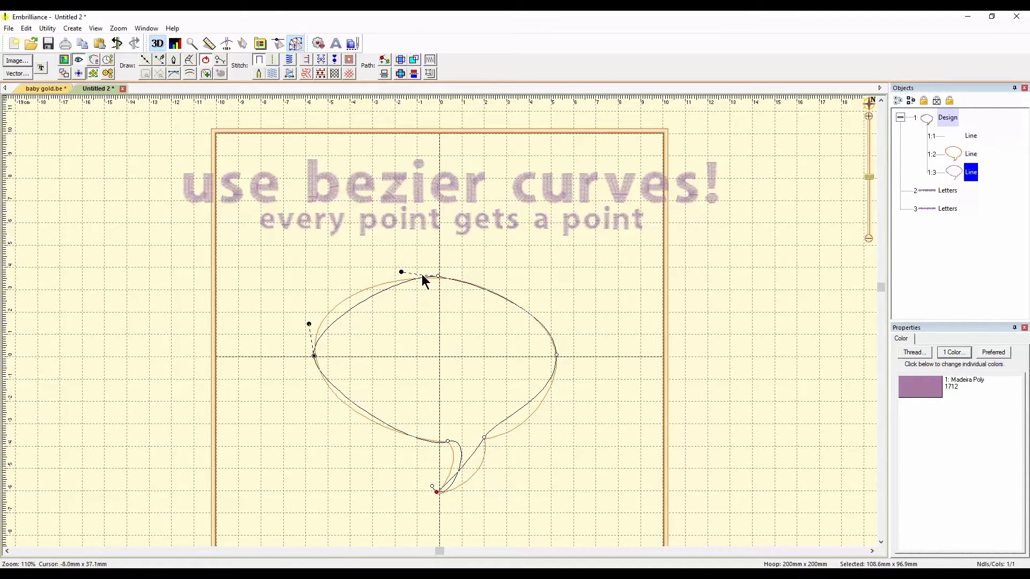
drag(400, 273, 346, 279)
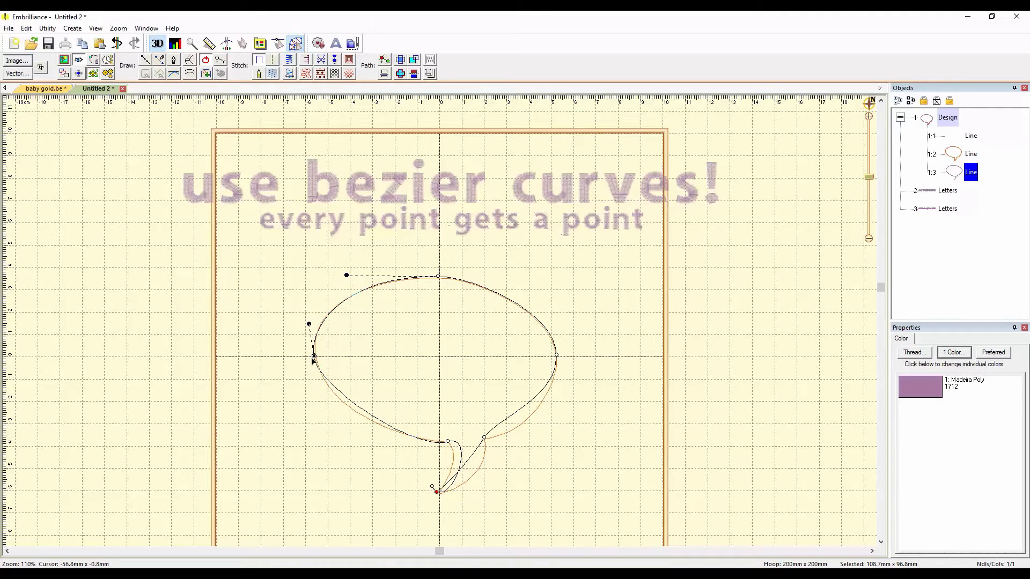
click(347, 401)
drag(318, 388, 328, 413)
drag(416, 451, 390, 437)
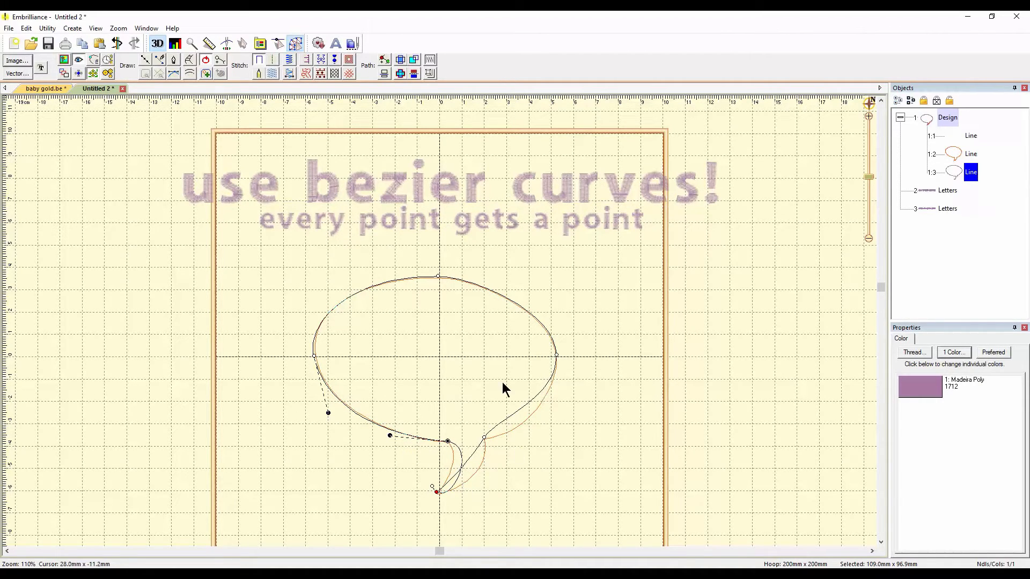
Adjust the handles of the lower-right curve, lengthening the one at the tail's right base point.
click(533, 399)
drag(557, 399, 553, 422)
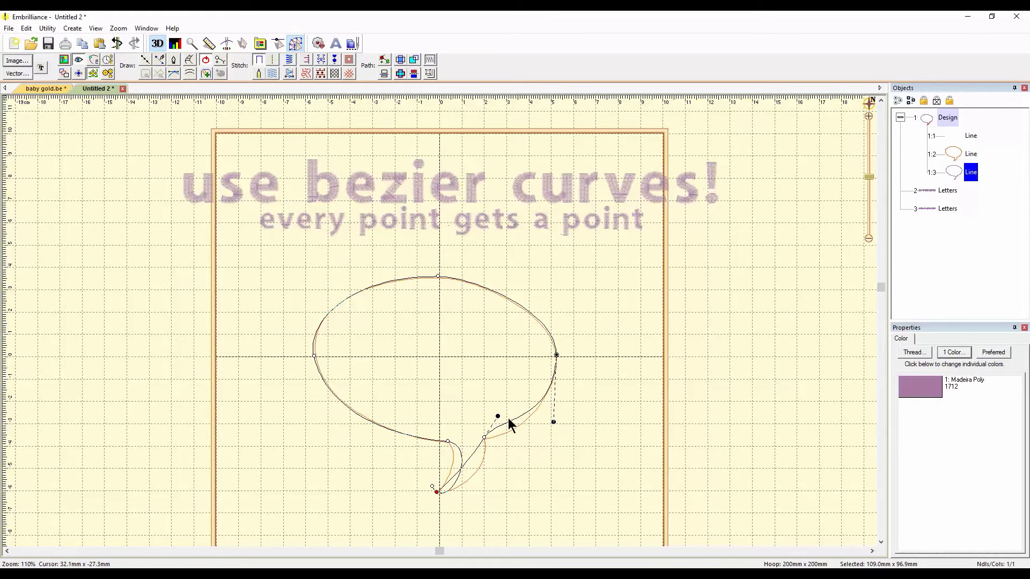
click(484, 438)
scroll(530, 423, up, 5)
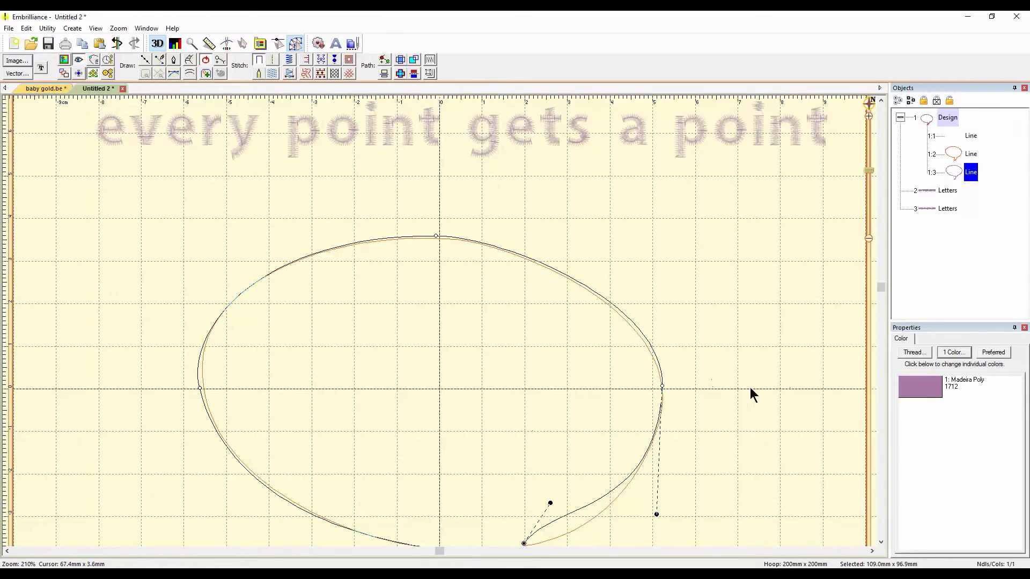
click(880, 542)
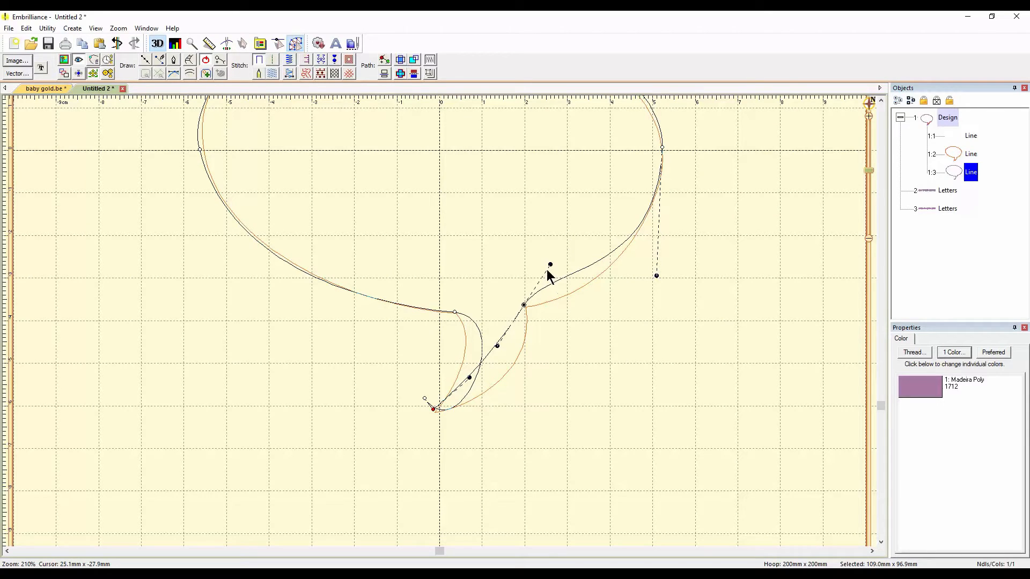
drag(551, 265, 584, 238)
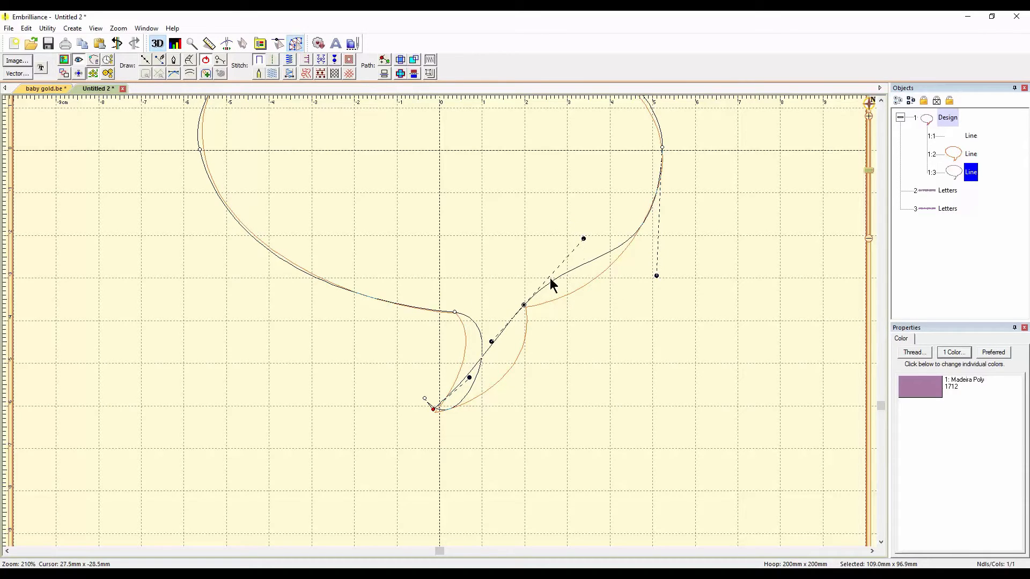
Convert the tail's right base point to a Cusp and aim its two handles separately along the bubble and the tail.
right_click(524, 308)
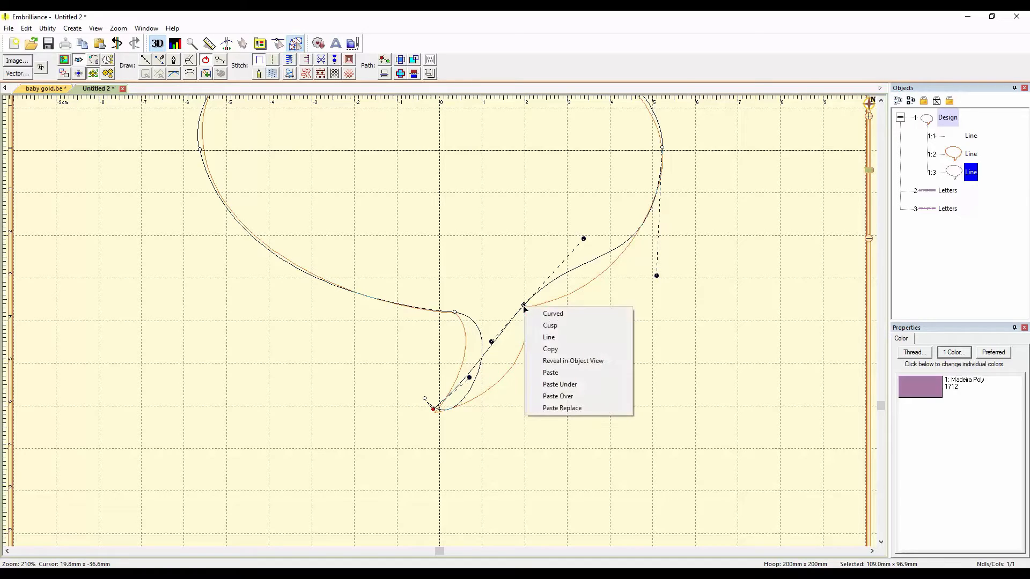
click(560, 326)
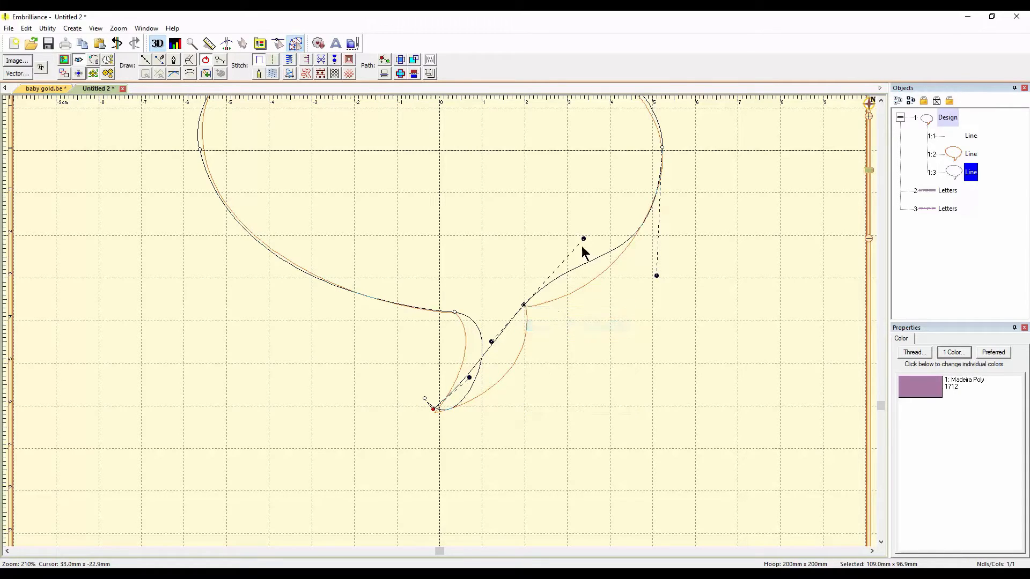
drag(584, 240, 547, 309)
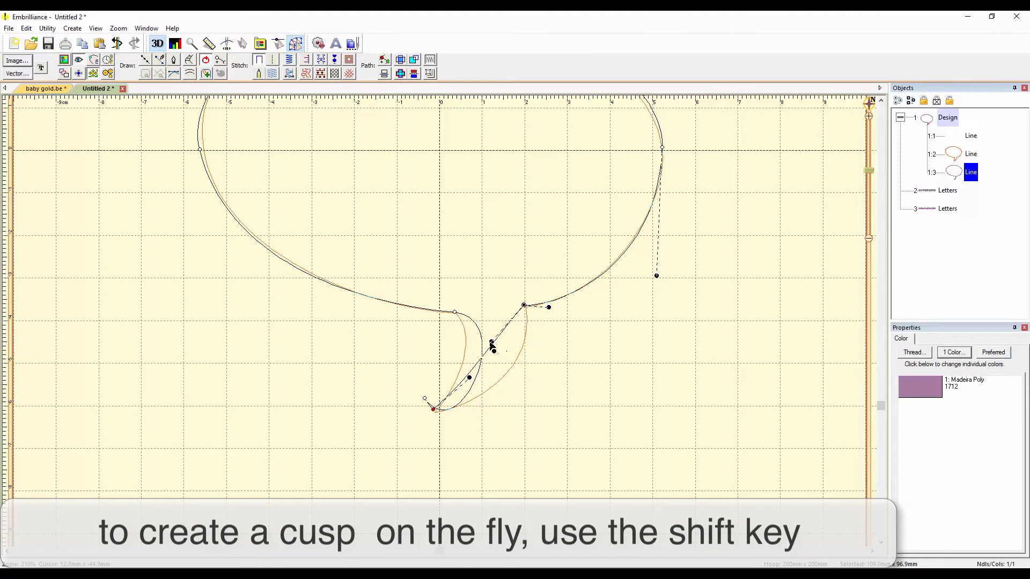
drag(491, 343, 538, 382)
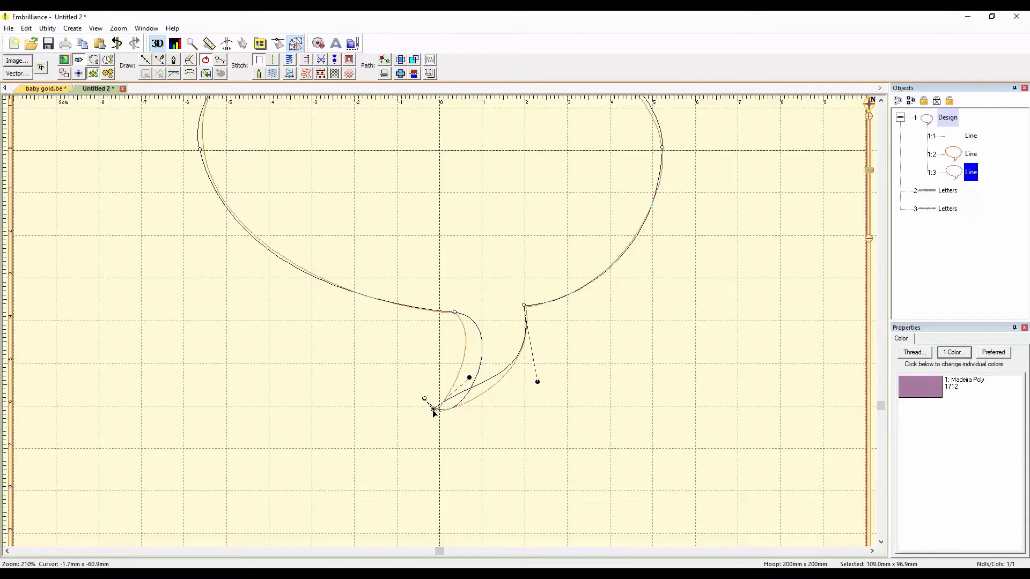
Convert the tail tip to a Cusp, fit the tail's right curve to the template and bring the spare end point onto the tip.
right_click(433, 411)
click(458, 429)
drag(470, 379, 447, 425)
click(476, 375)
drag(461, 449, 436, 411)
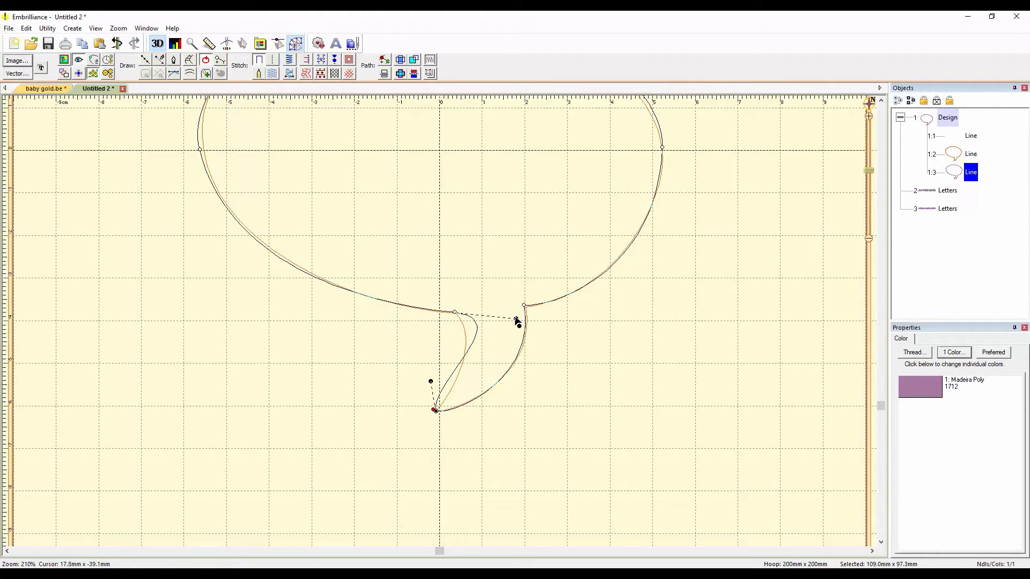
Set the tail's left base point to Curved and adjust the handles so the tail's left edge follows the template.
drag(516, 320, 482, 316)
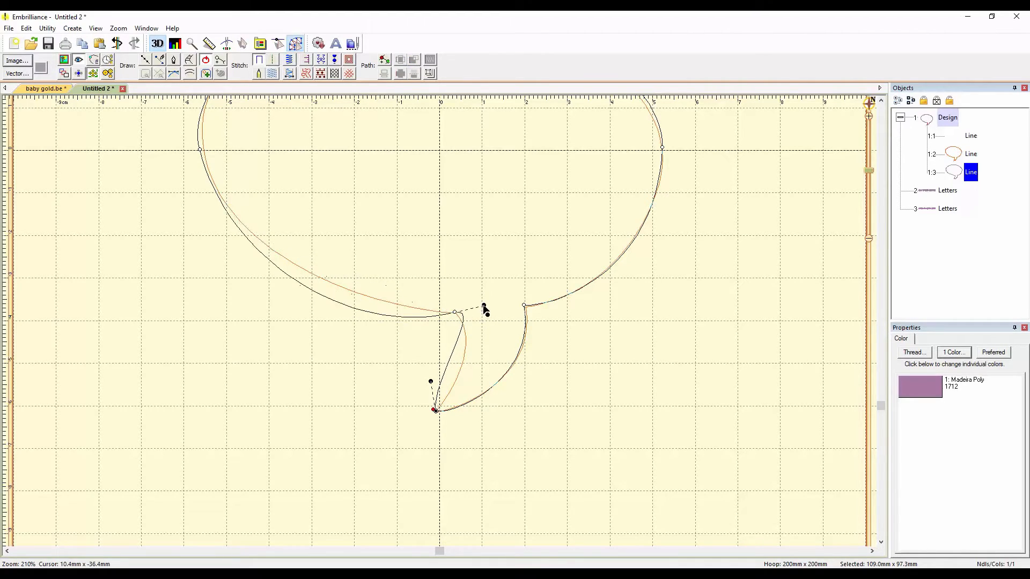
right_click(453, 312)
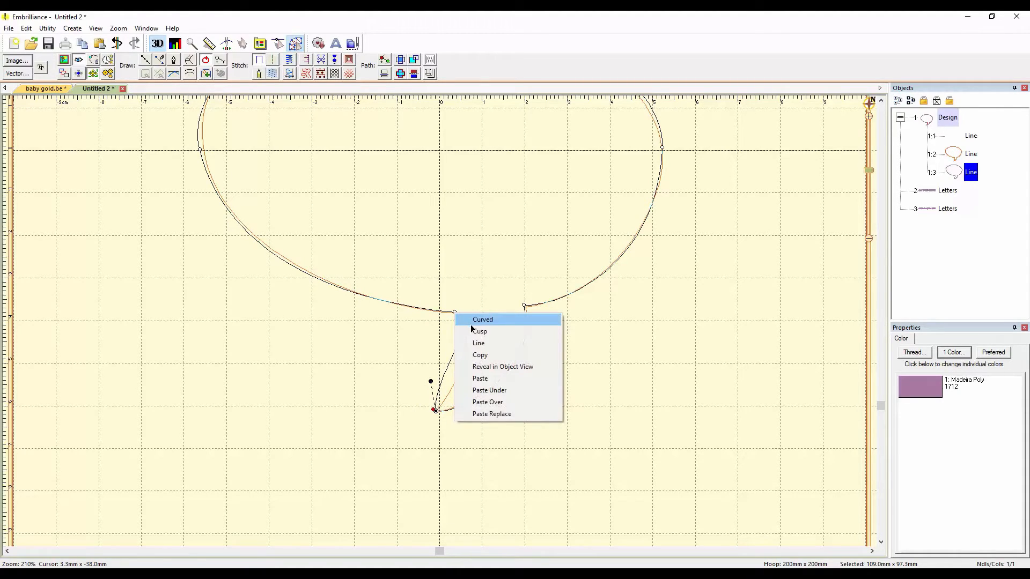
click(475, 318)
drag(483, 316, 480, 318)
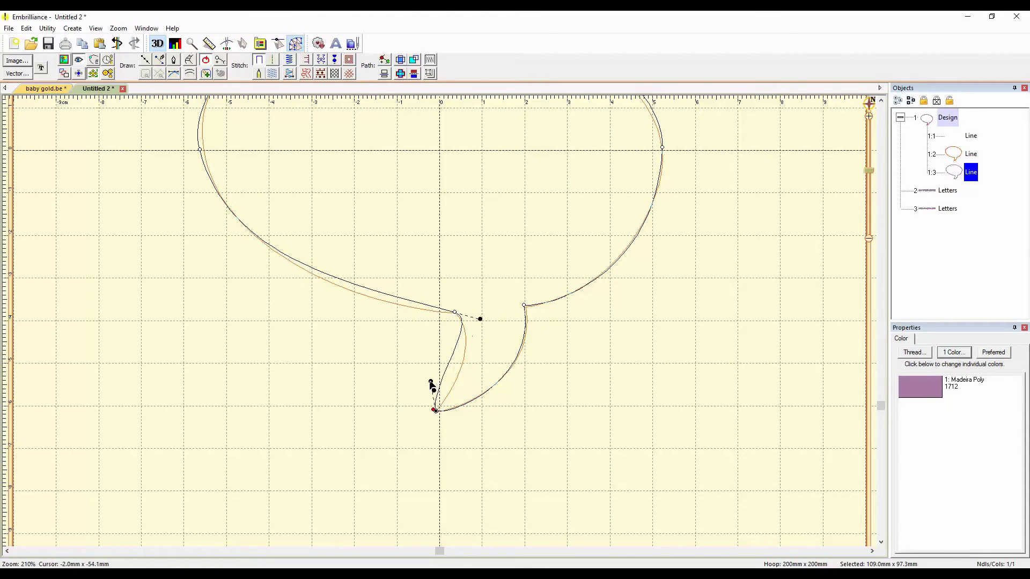
drag(431, 382, 459, 393)
Reselect the new outline and adjust both handles of its lower-left curve to match the orange bubble.
click(318, 262)
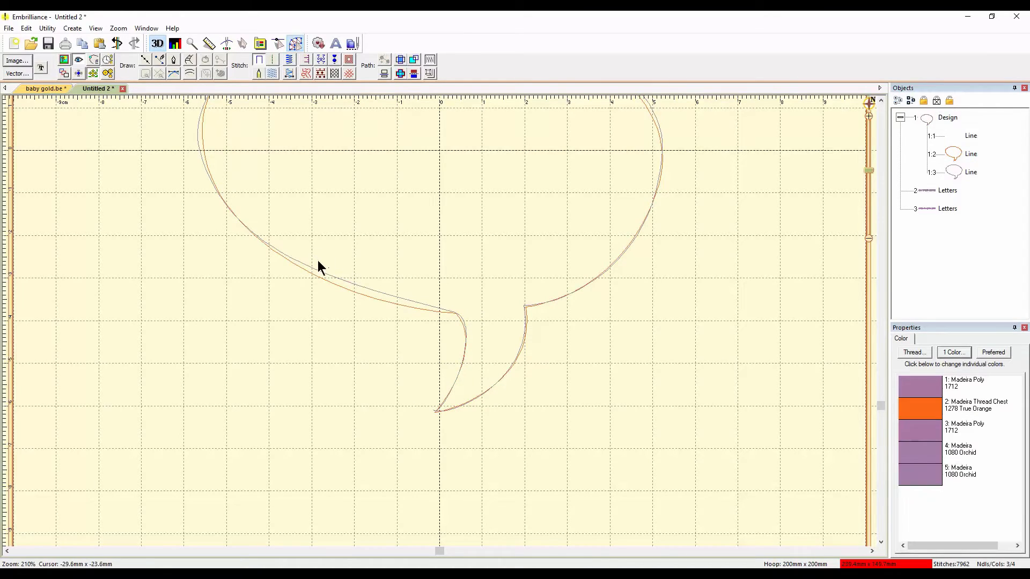
click(343, 279)
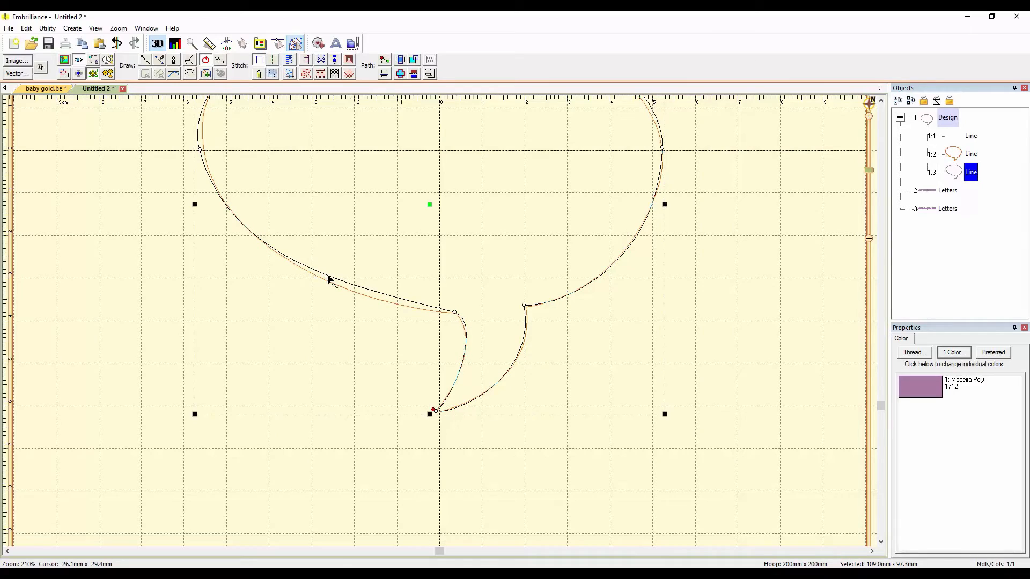
click(328, 279)
drag(227, 259, 247, 276)
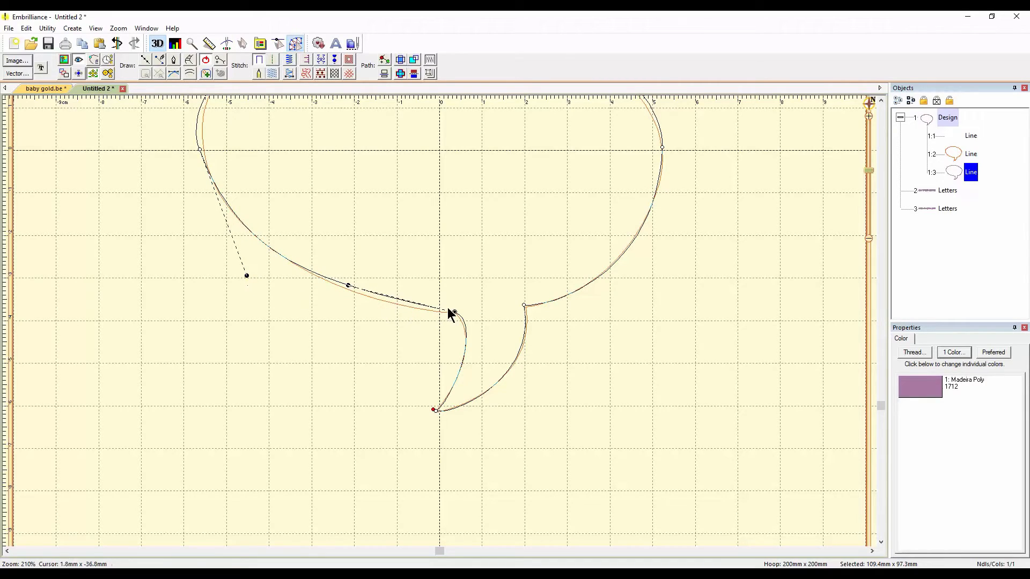
click(348, 287)
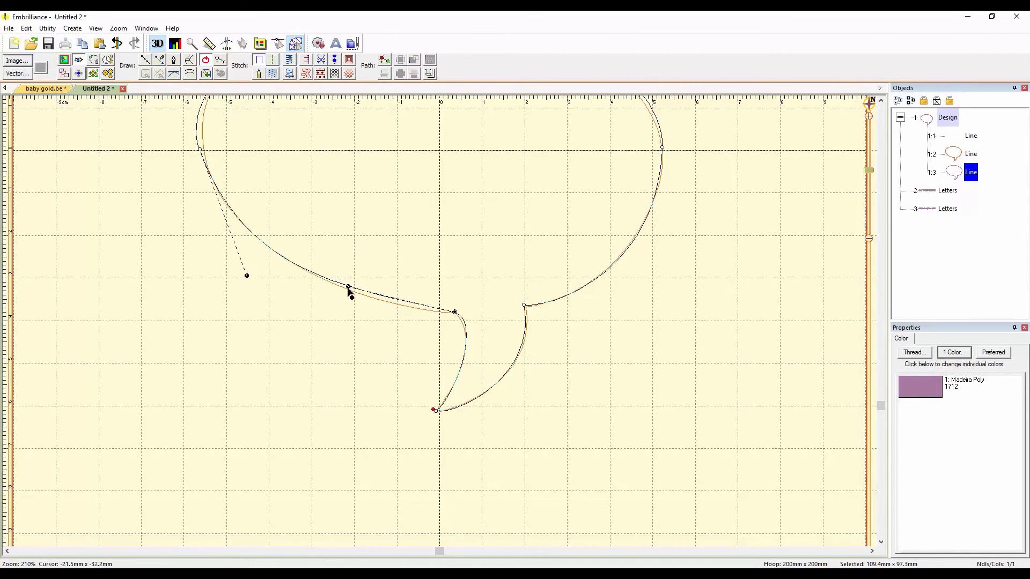
drag(348, 288, 369, 303)
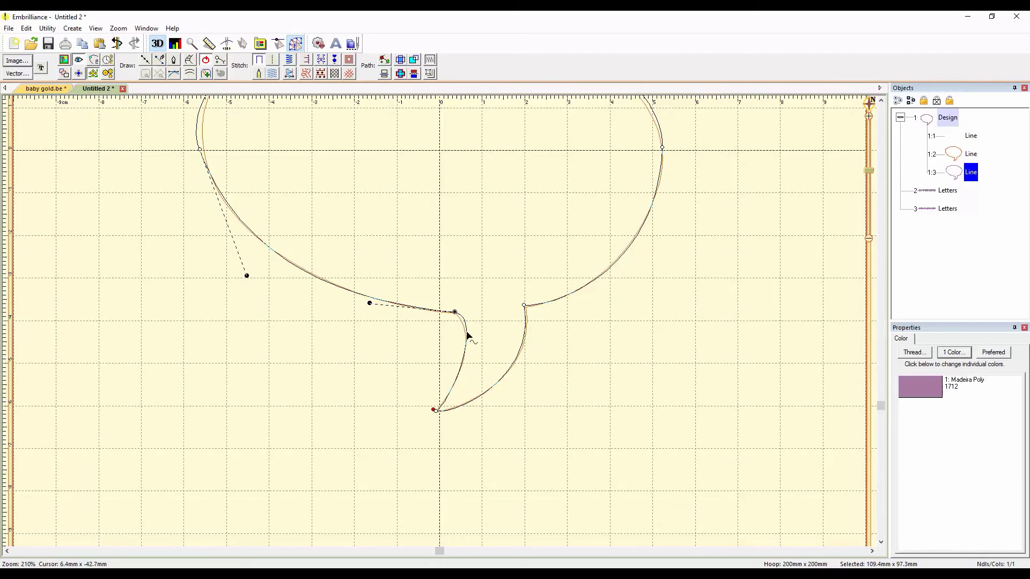
Refine the tail's left edge by setting its upper point to Curved and readjusting the handles at both ends.
click(466, 332)
drag(480, 316, 480, 315)
right_click(454, 313)
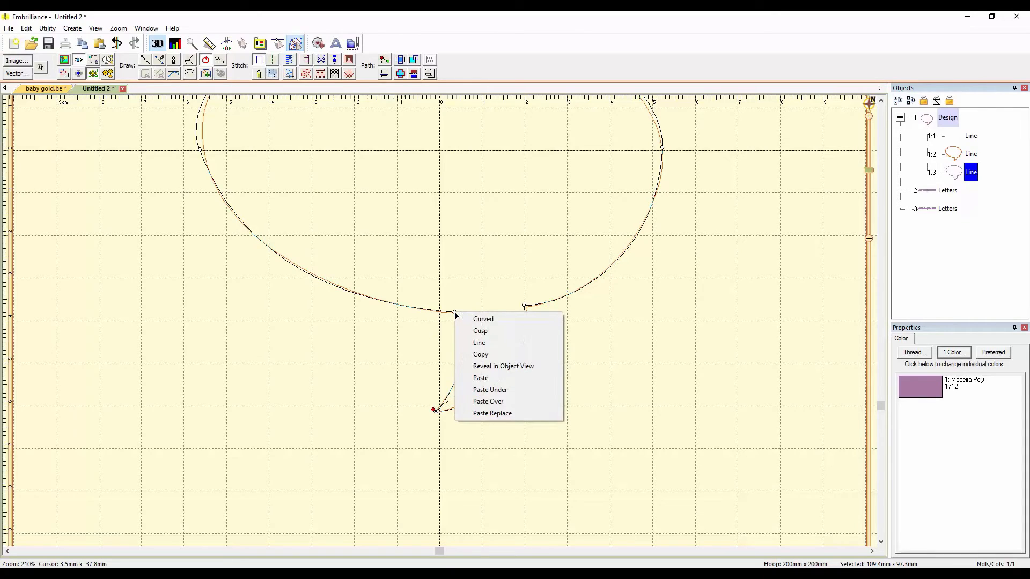
click(483, 319)
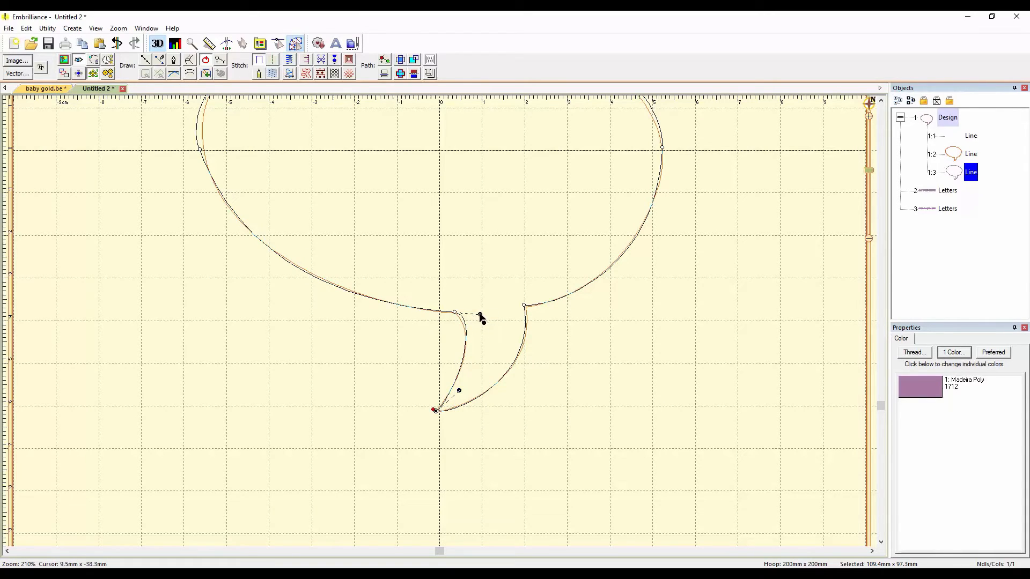
mouse_move(480, 314)
mouse_down()
mouse_move(472, 304)
mouse_move(474, 315)
mouse_up()
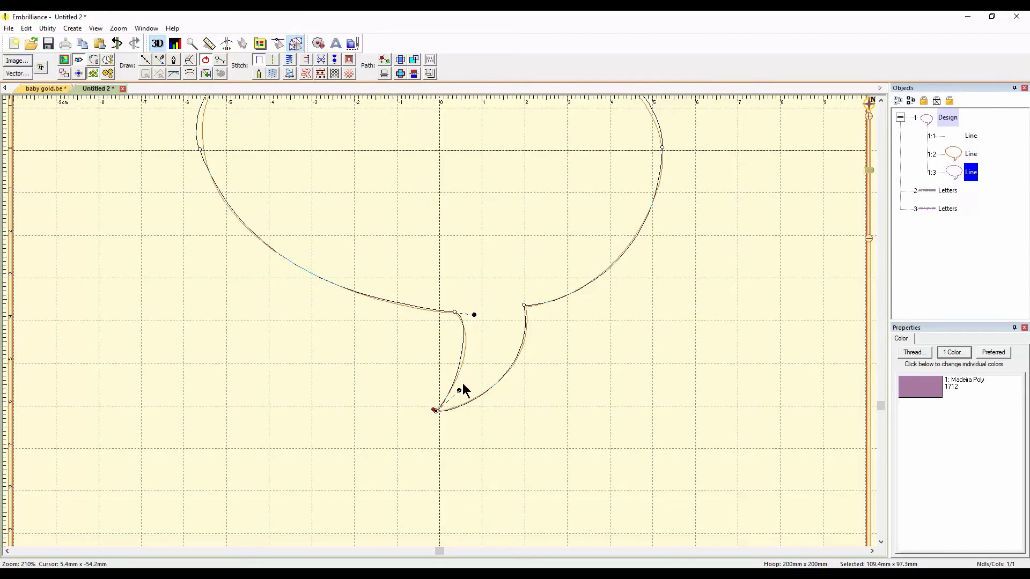
drag(461, 396, 470, 389)
Move the bubble's leftmost point slightly inward and realign its upper and lower handles with the template.
scroll(625, 223, up, 1)
scroll(622, 224, down, 2)
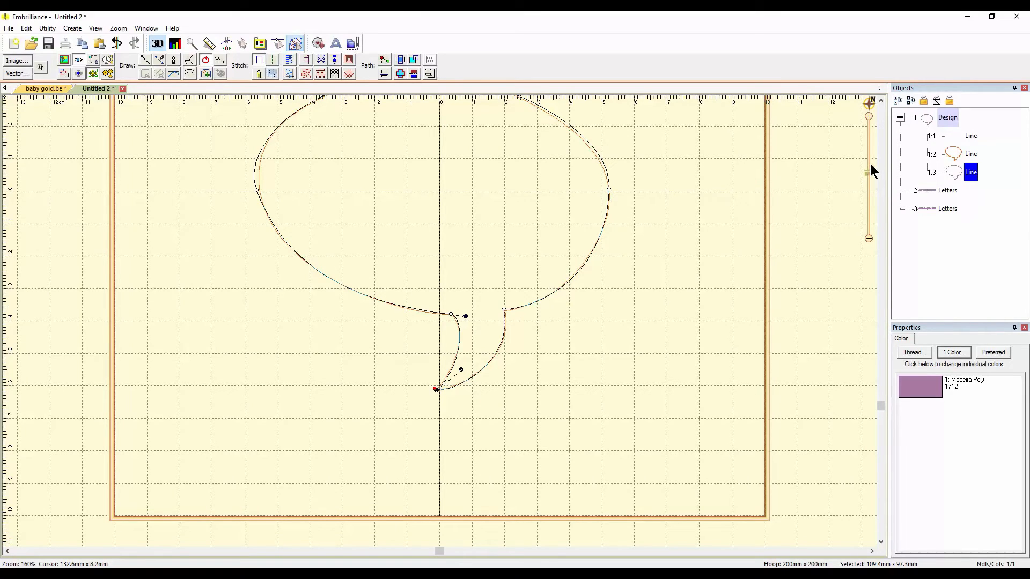
click(258, 188)
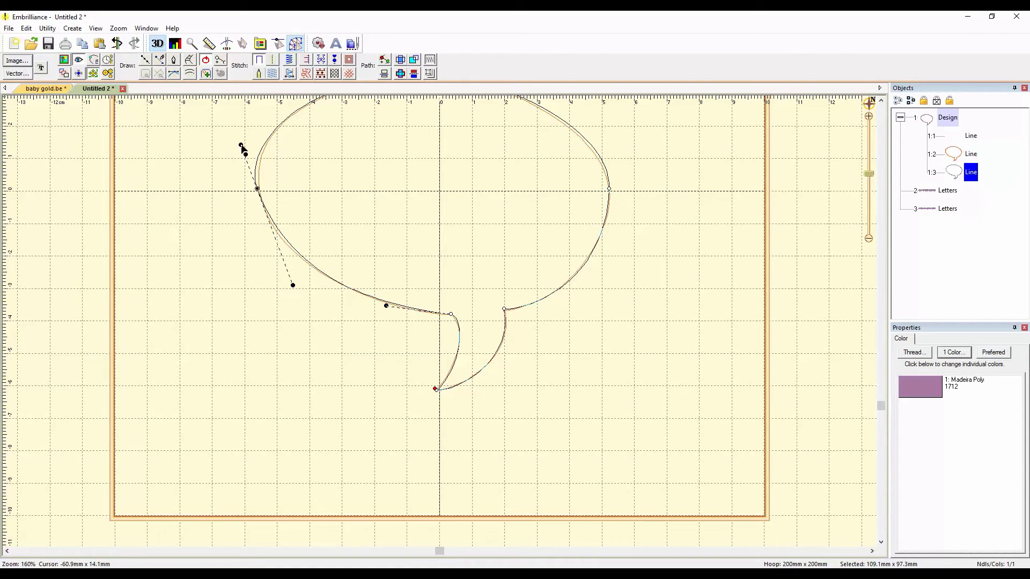
drag(245, 154, 247, 141)
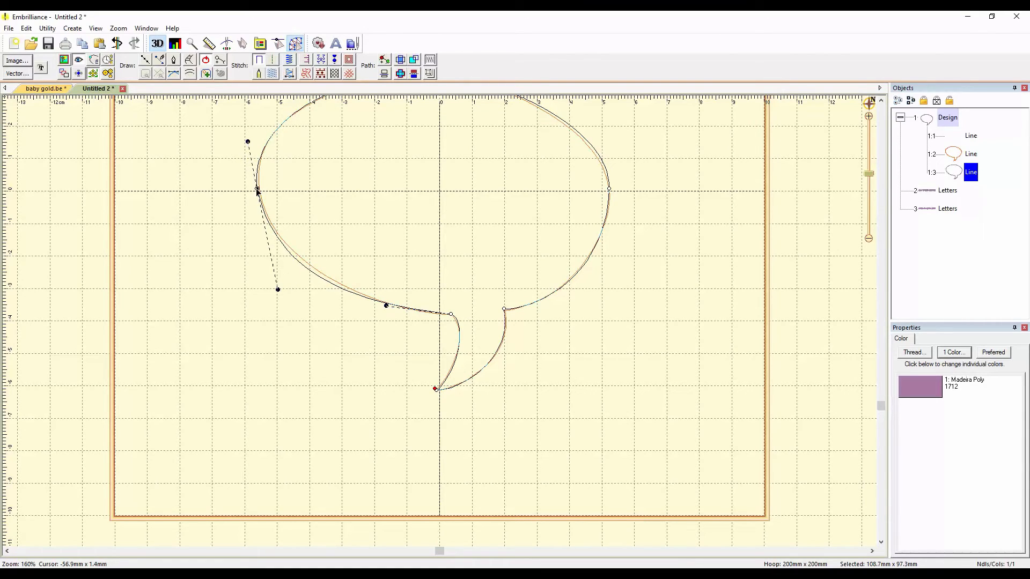
drag(257, 192, 262, 193)
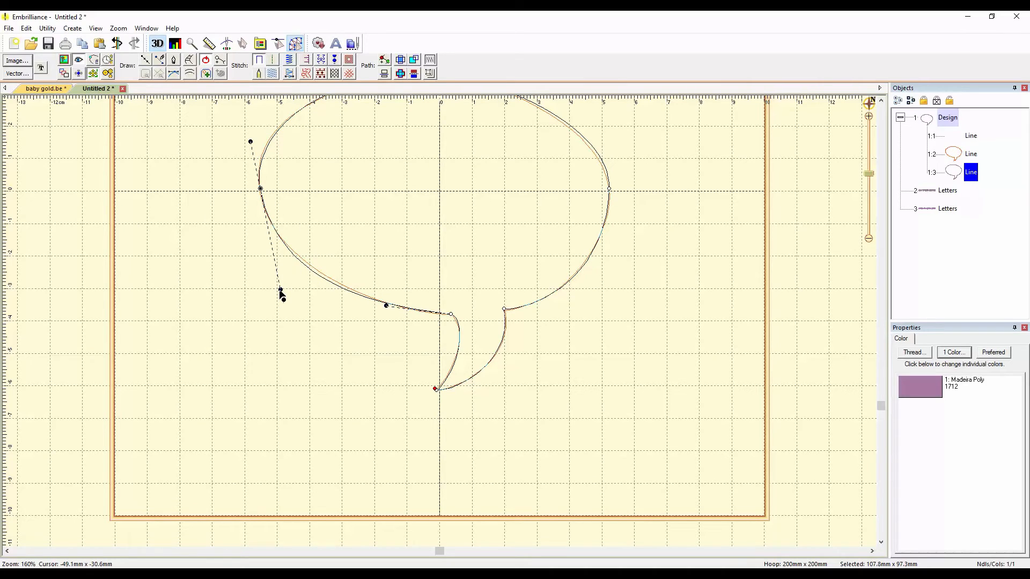
mouse_move(280, 290)
mouse_down()
mouse_move(299, 305)
mouse_move(290, 301)
mouse_up()
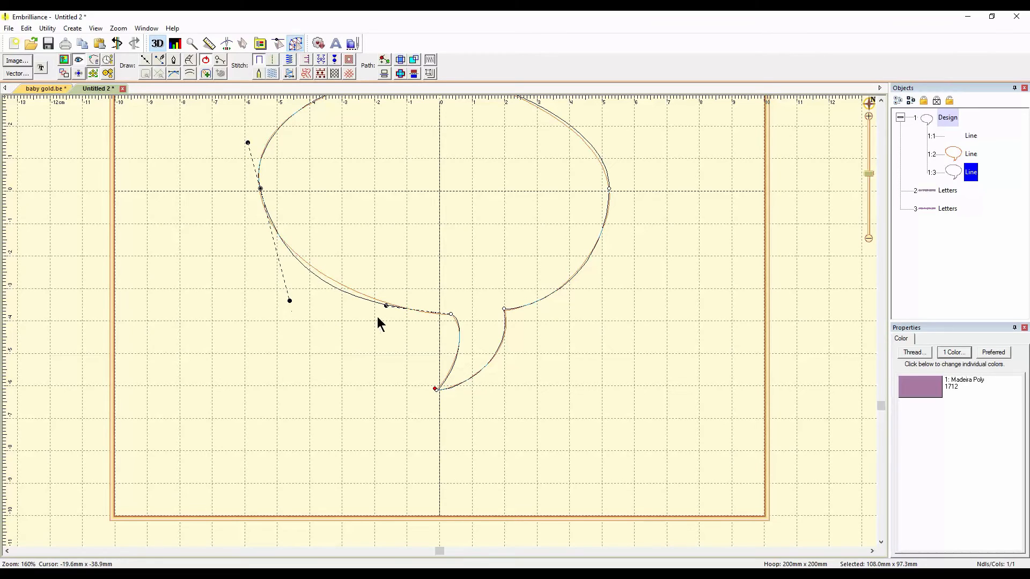
Pull the lower-left curve's handle at the tail base far up into the bubble's upper-right area, bending the curve inward.
drag(384, 306, 522, 116)
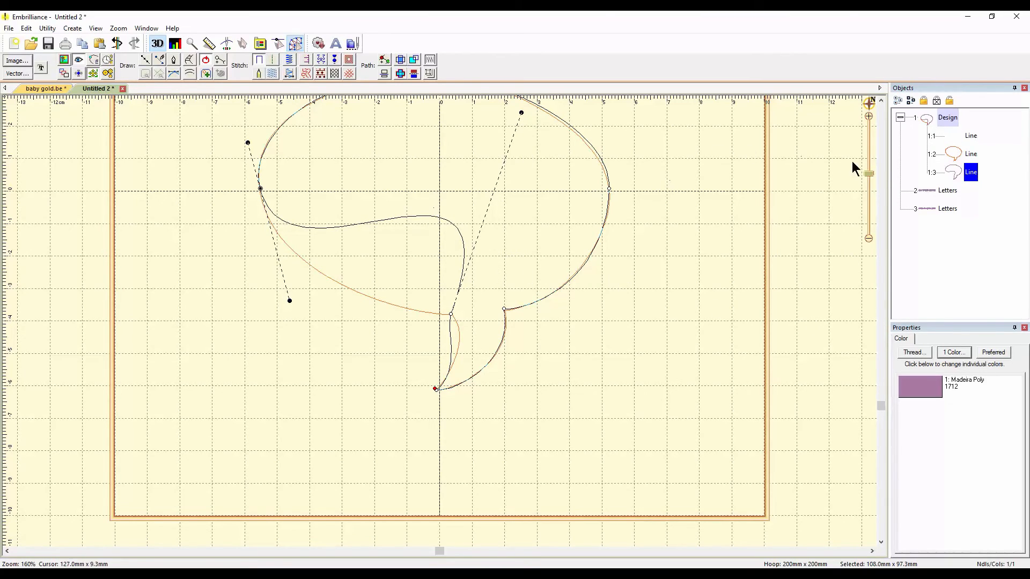
scroll(634, 187, down, 2)
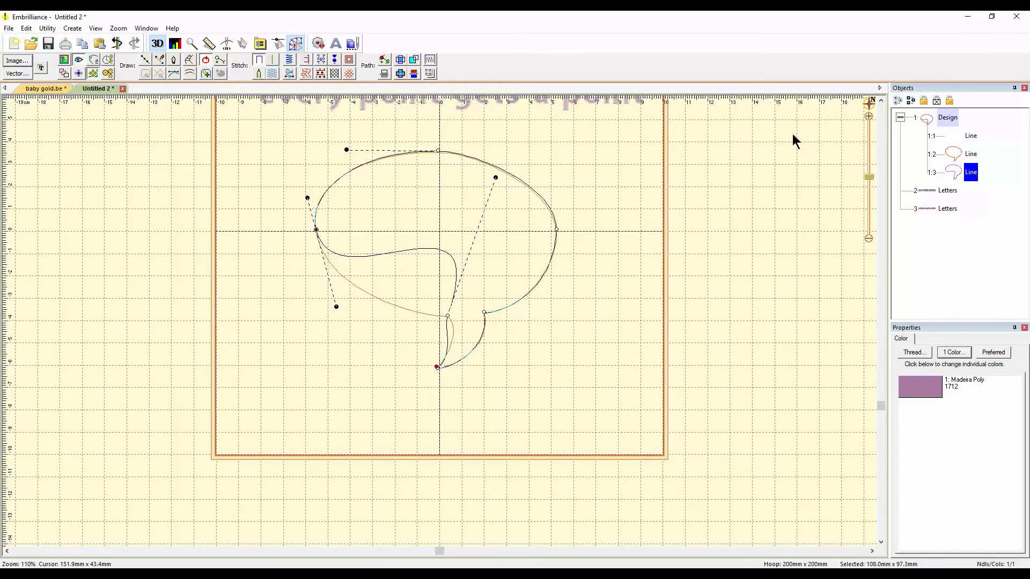
drag(869, 176, 867, 189)
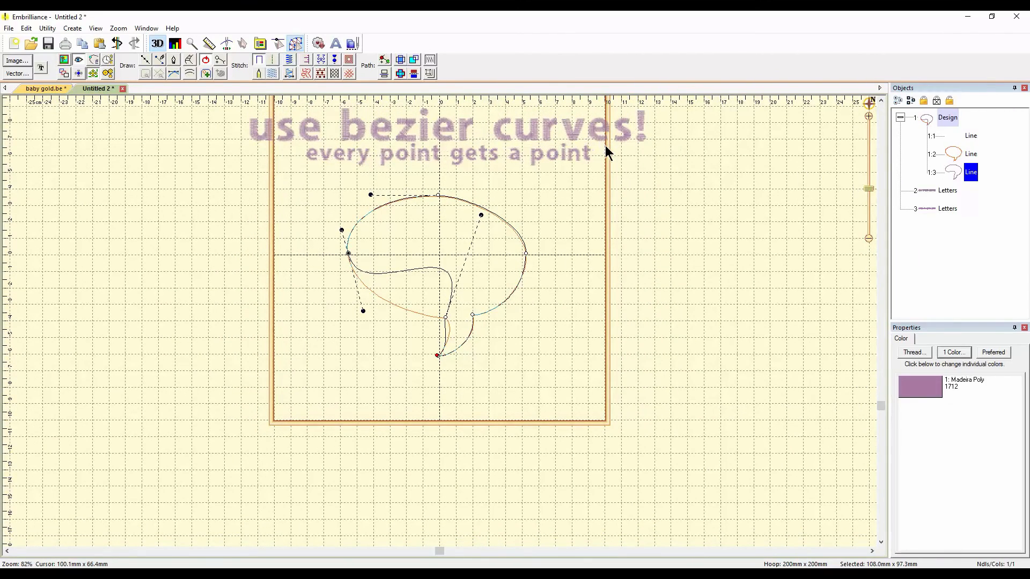